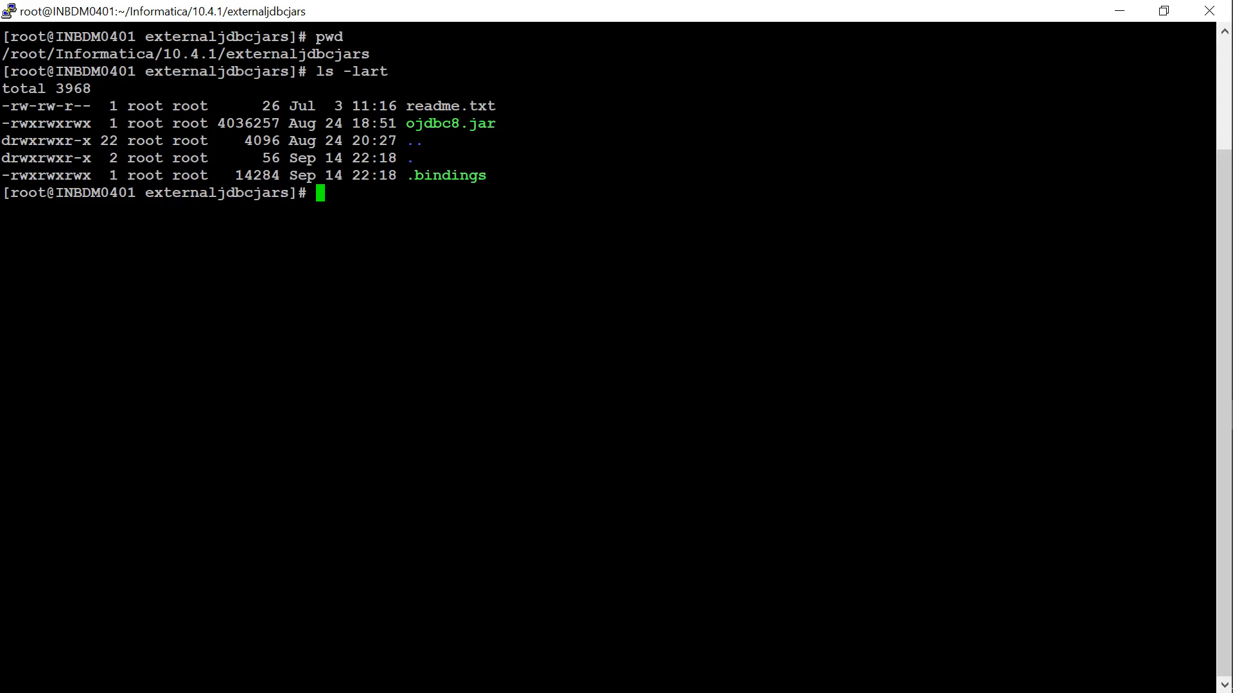
# Step: Return to the previous working directory, CDH_5.13/extras/spark-auxjars, and list its files in long format, oldest first
pyautogui.write('cd -')
pyautogui.press('Return')
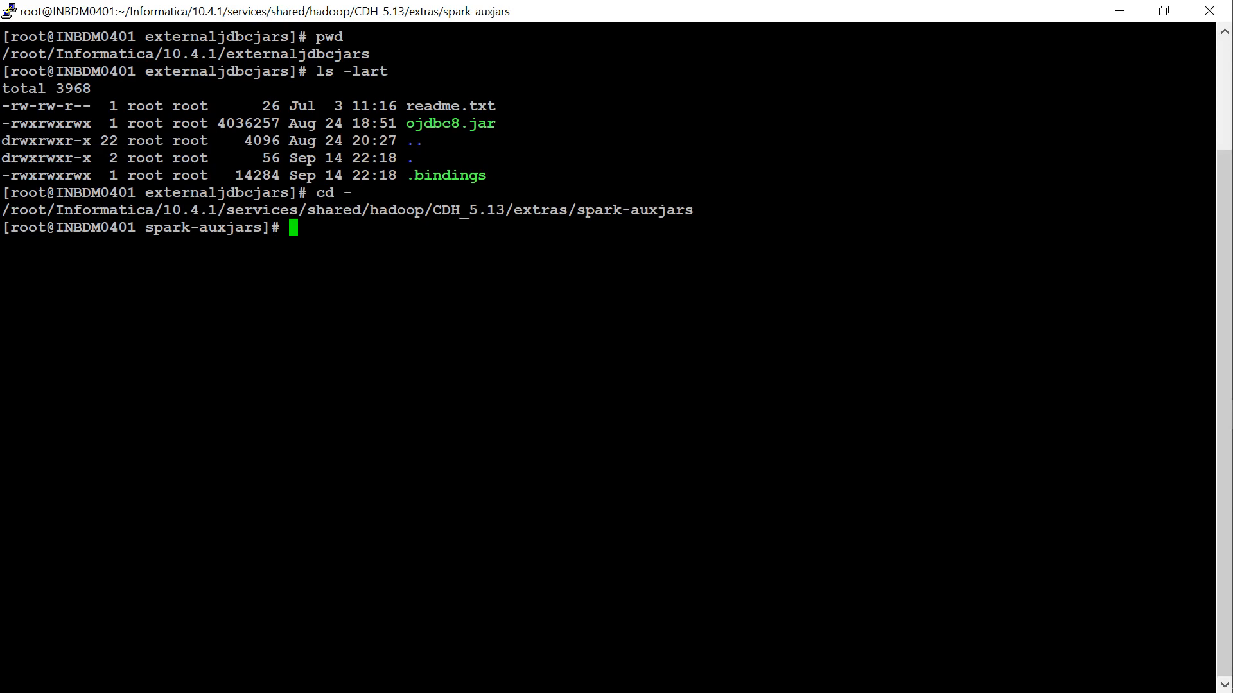
pyautogui.doubleClick(346, 210)
pyautogui.click(347, 210)
pyautogui.moveTo(432, 210); pyautogui.dragTo(505, 210)
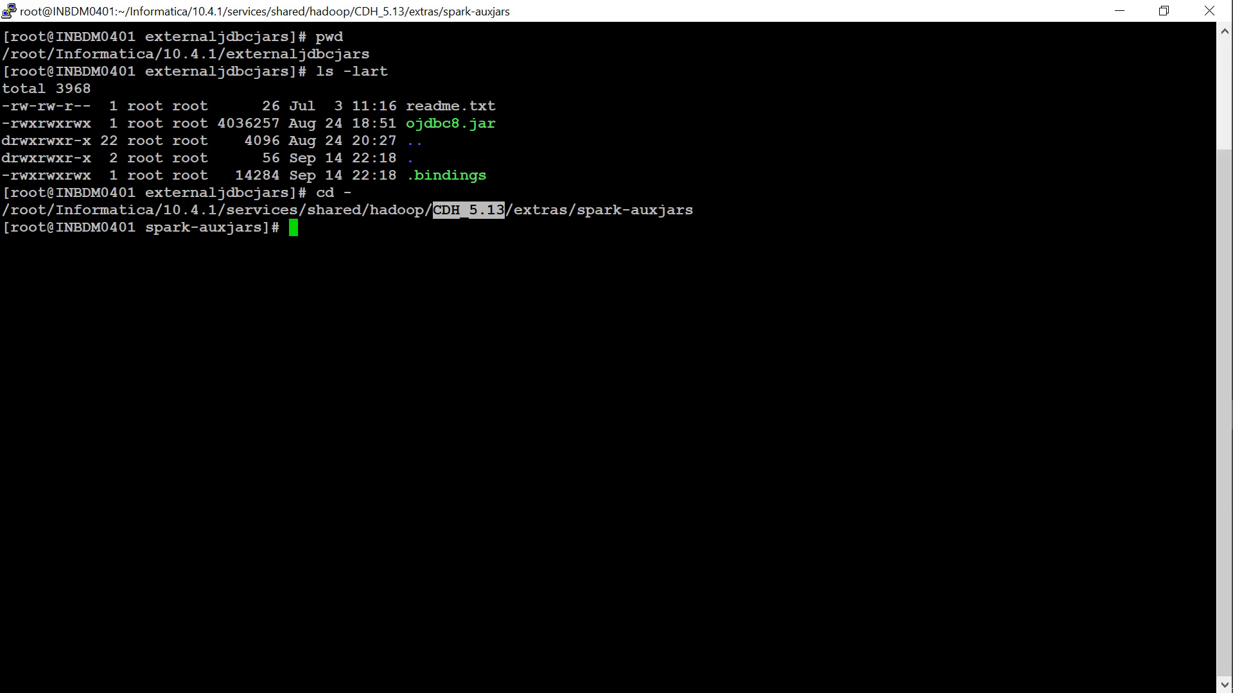
pyautogui.doubleClick(469, 210)
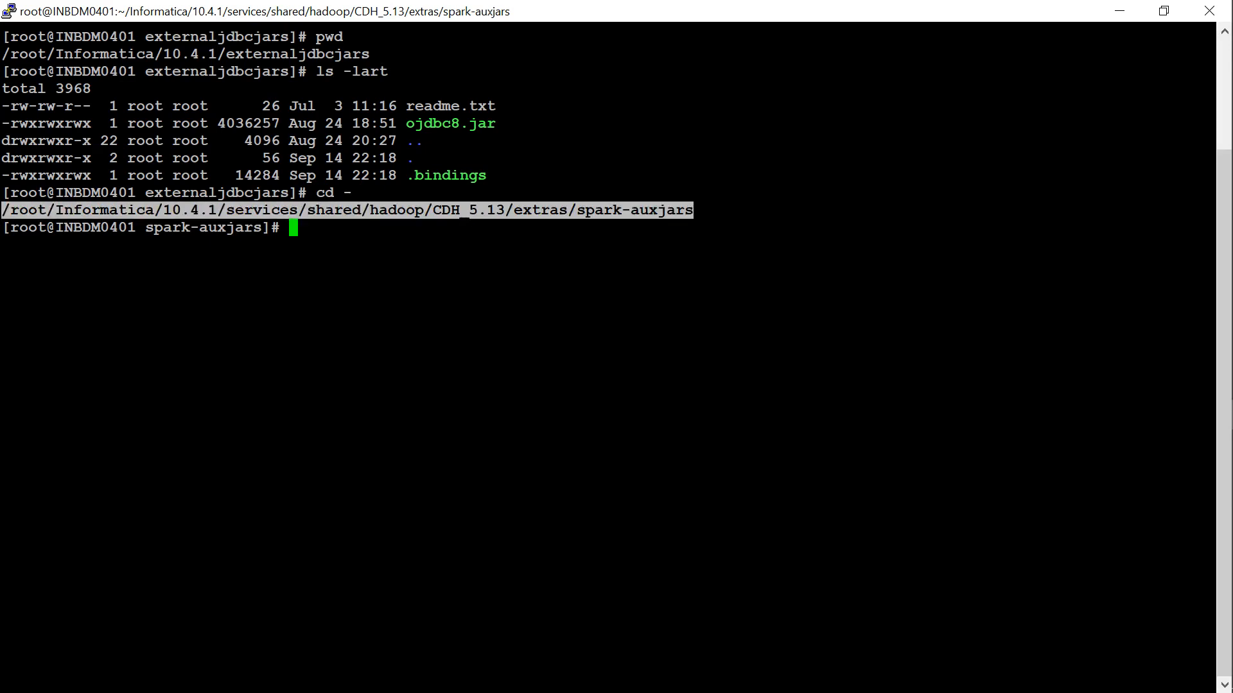
pyautogui.write('ls -ltr')
pyautogui.press('Return')
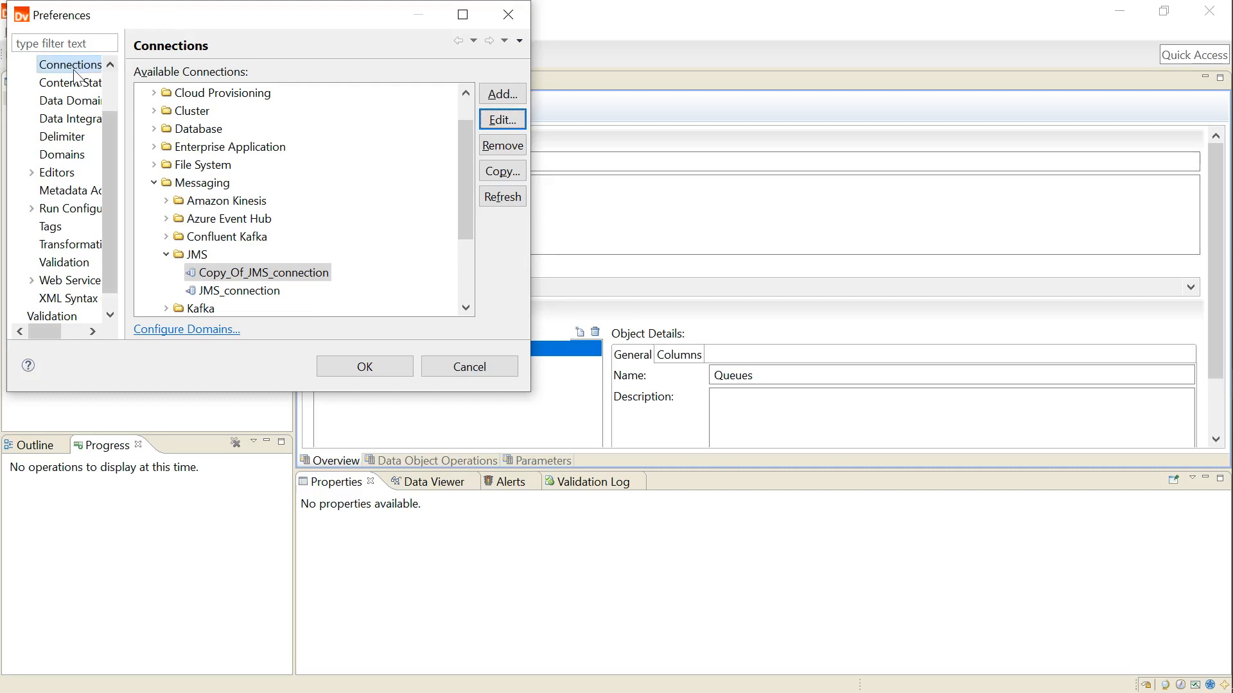
# Step: In Informatica Developer, reopen the Connections preferences and expand domain DEI_1041 down to the JMS messaging connections
pyautogui.click(457, 365)
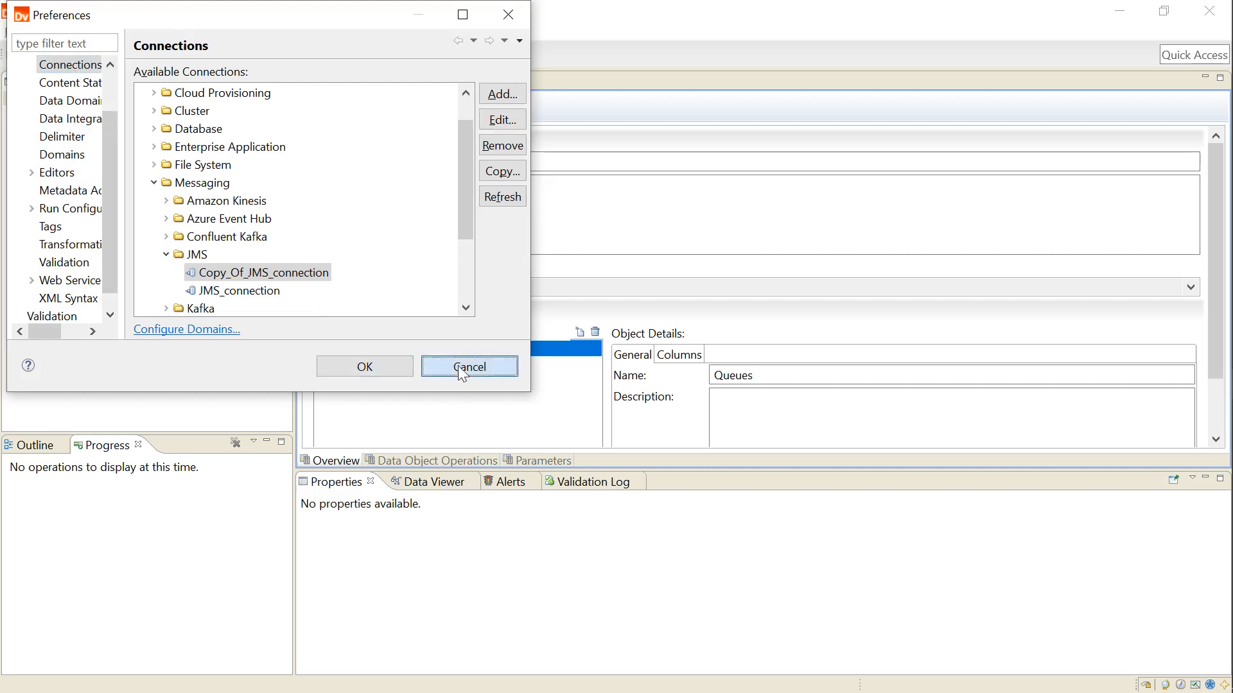
pyautogui.click(226, 34)
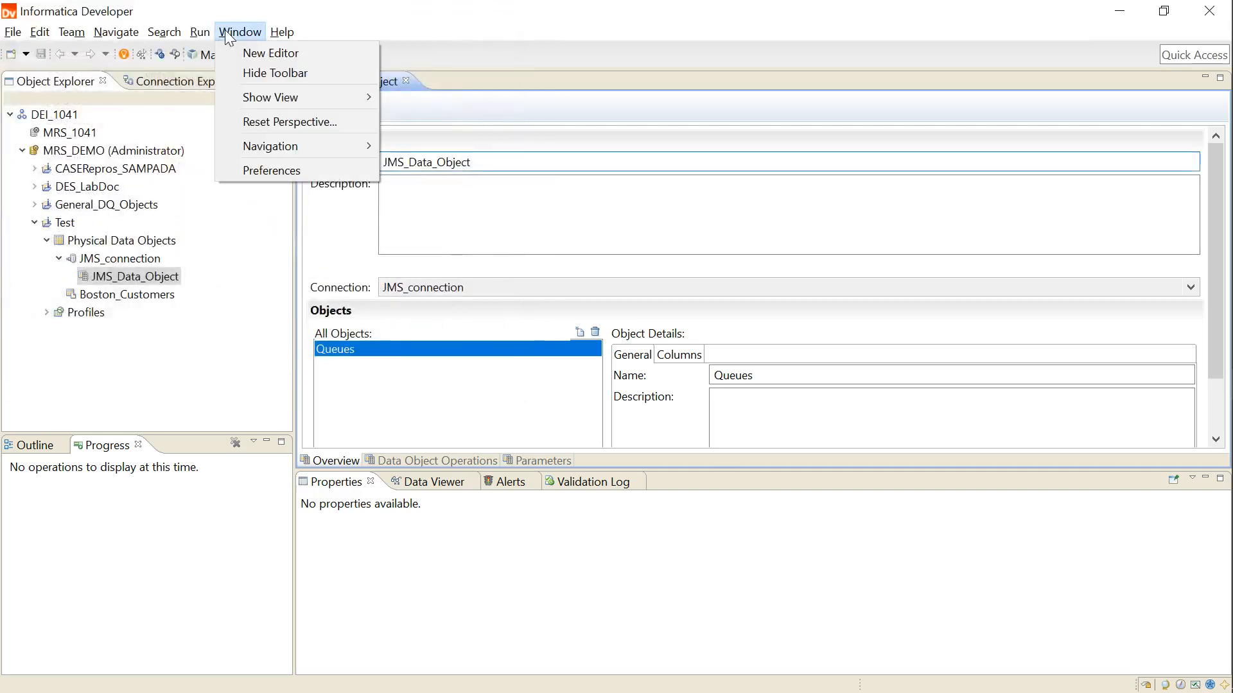
pyautogui.click(249, 168)
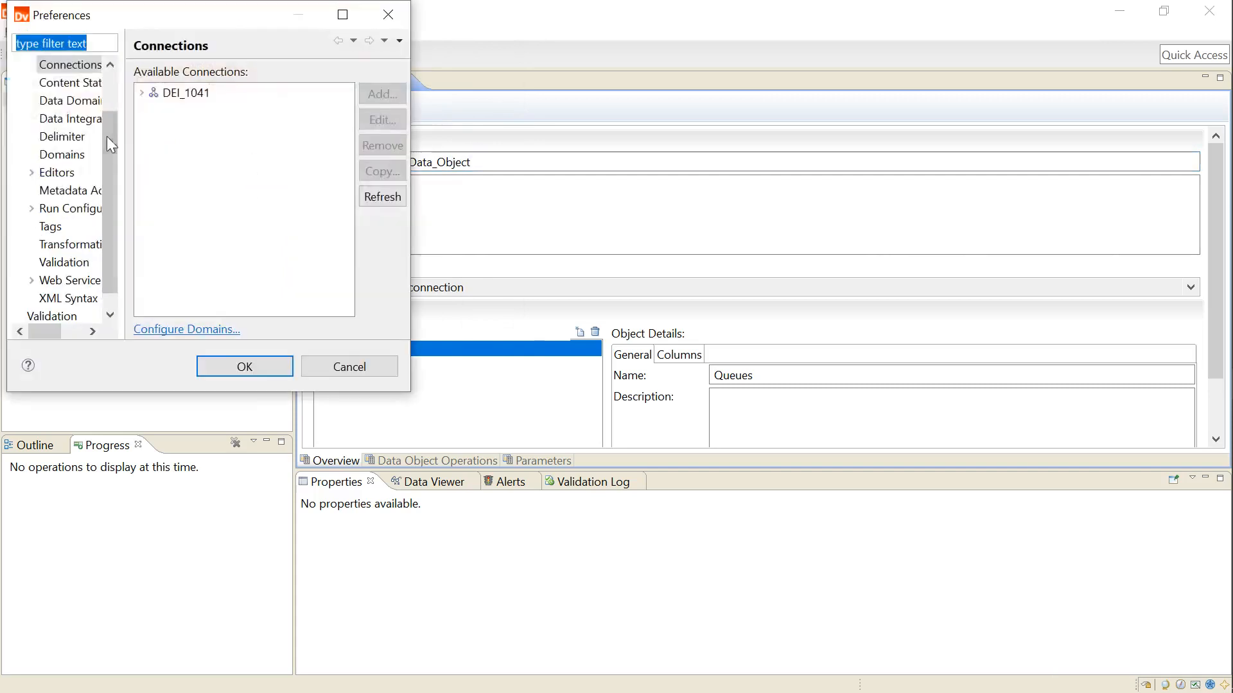
pyautogui.click(70, 64)
pyautogui.click(142, 95)
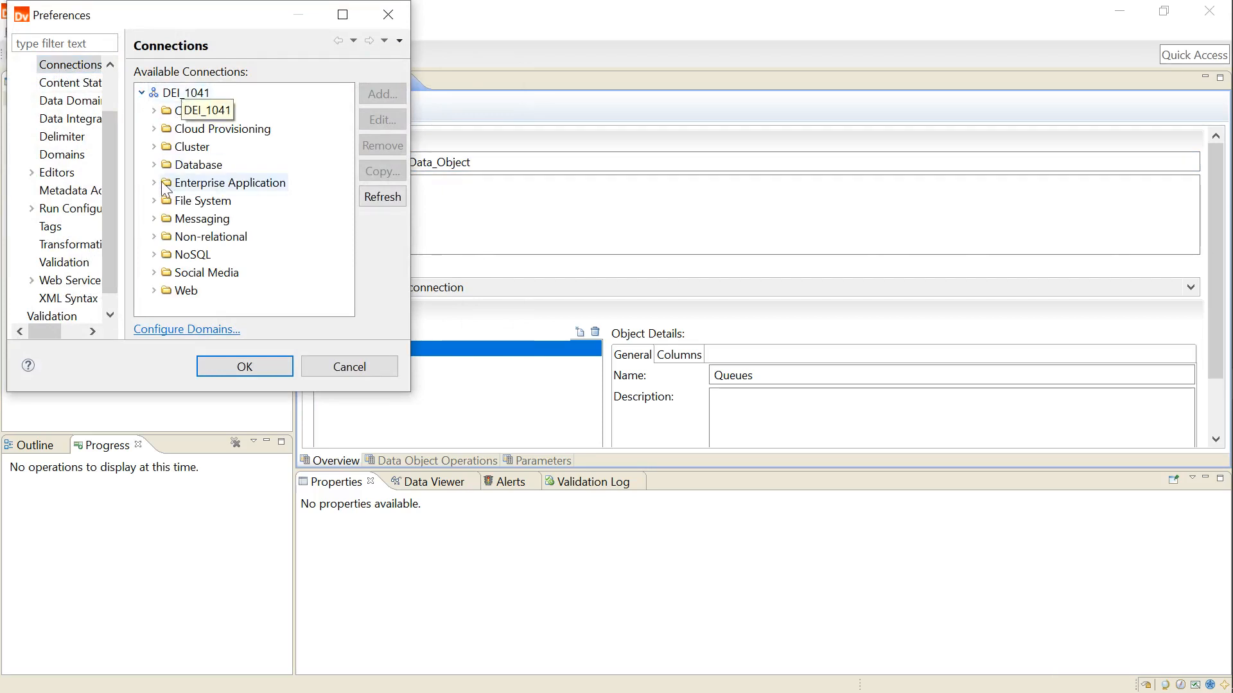
pyautogui.click(153, 219)
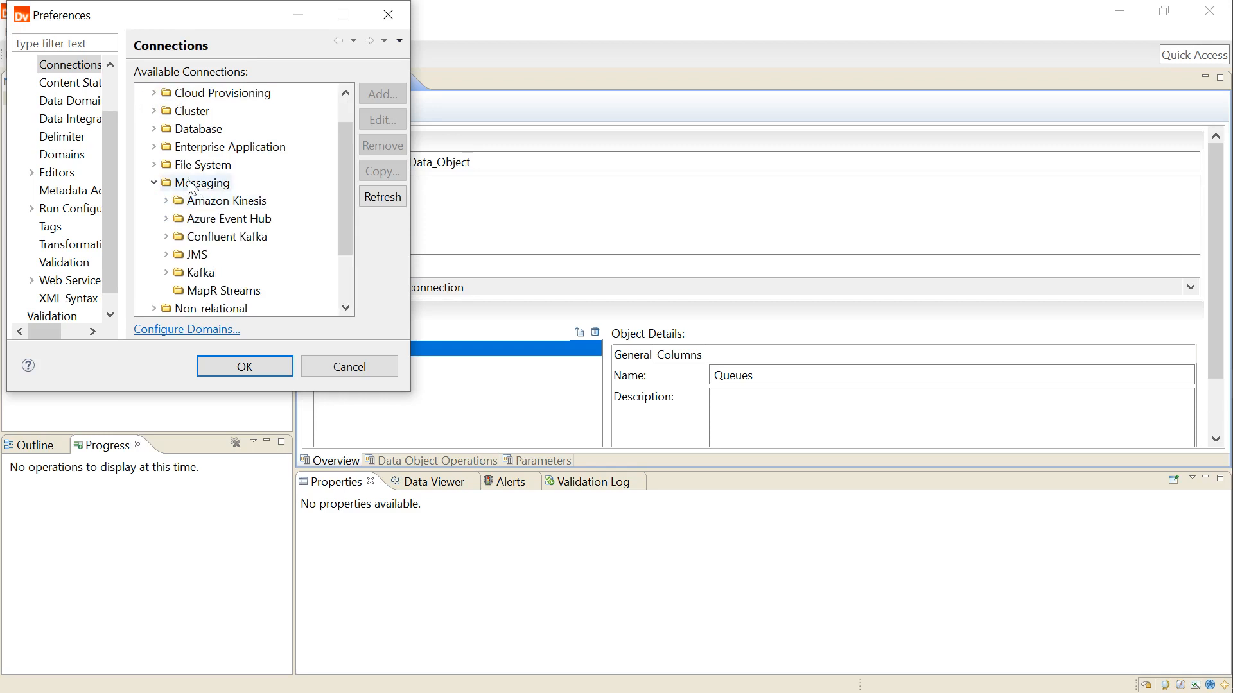
pyautogui.click(166, 255)
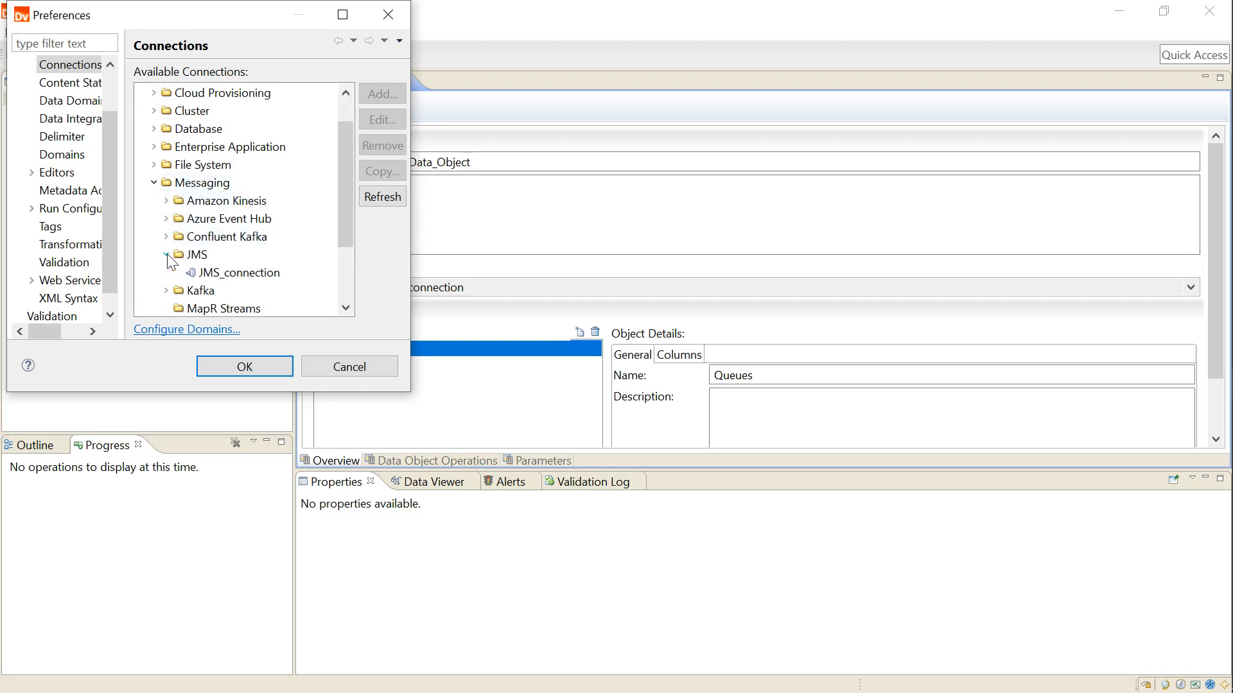
pyautogui.click(196, 272)
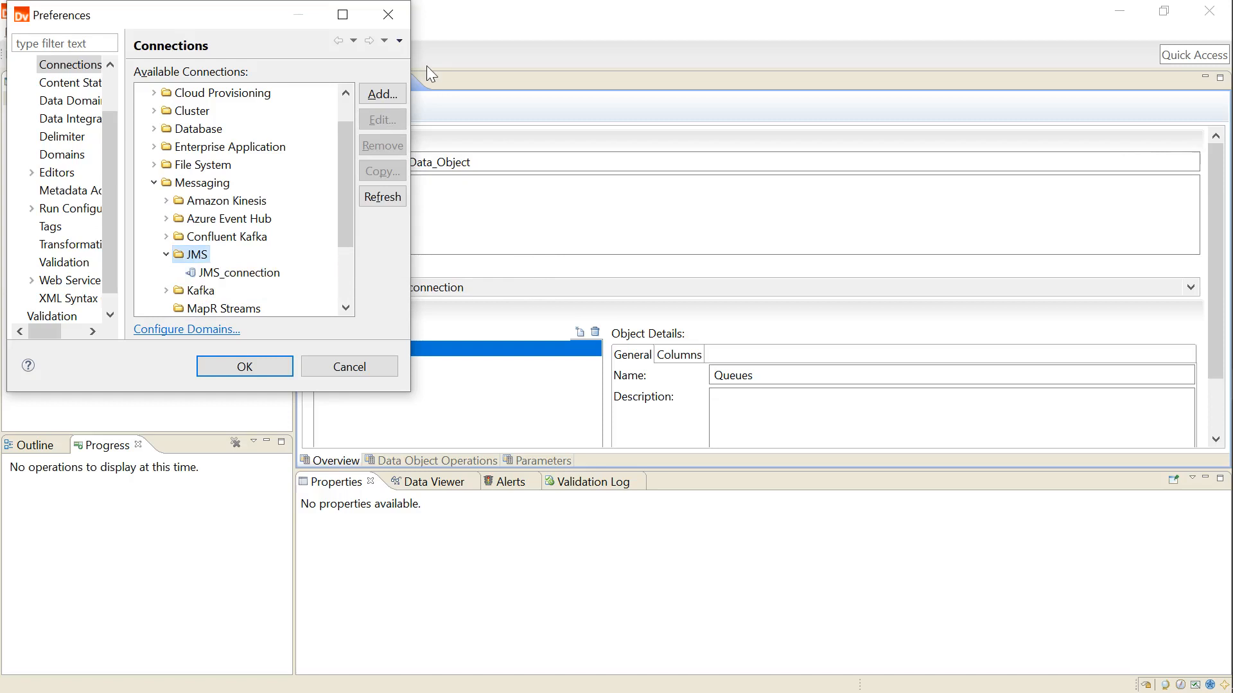
pyautogui.click(397, 92)
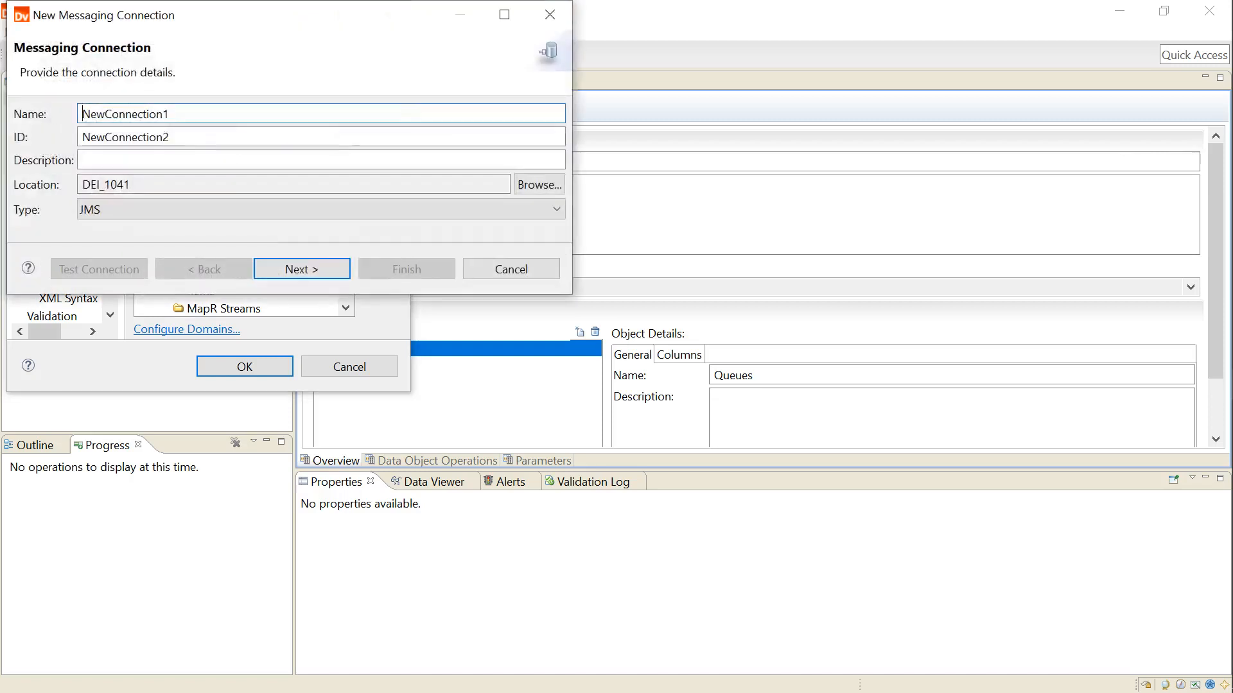
pyautogui.click(504, 271)
# Step: Copy JMS_connection within the DEI_1041 domain, keeping the suggested name and ID
pyautogui.click(222, 275)
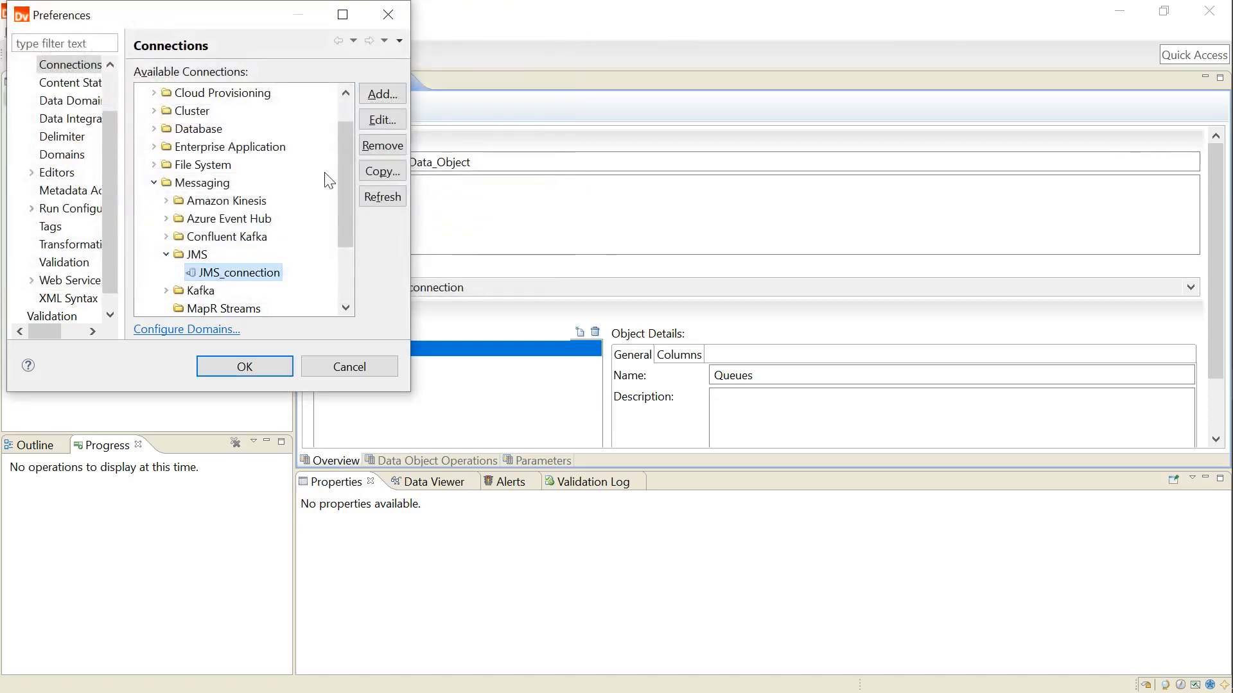
pyautogui.click(370, 172)
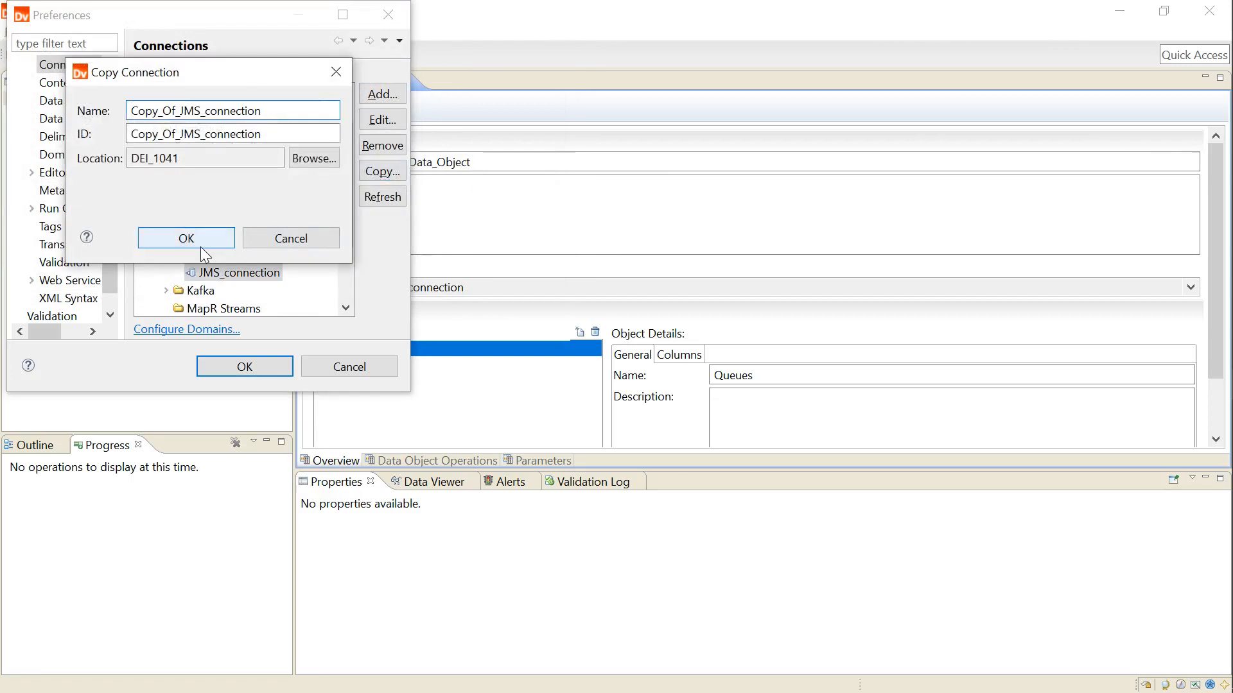
pyautogui.click(201, 244)
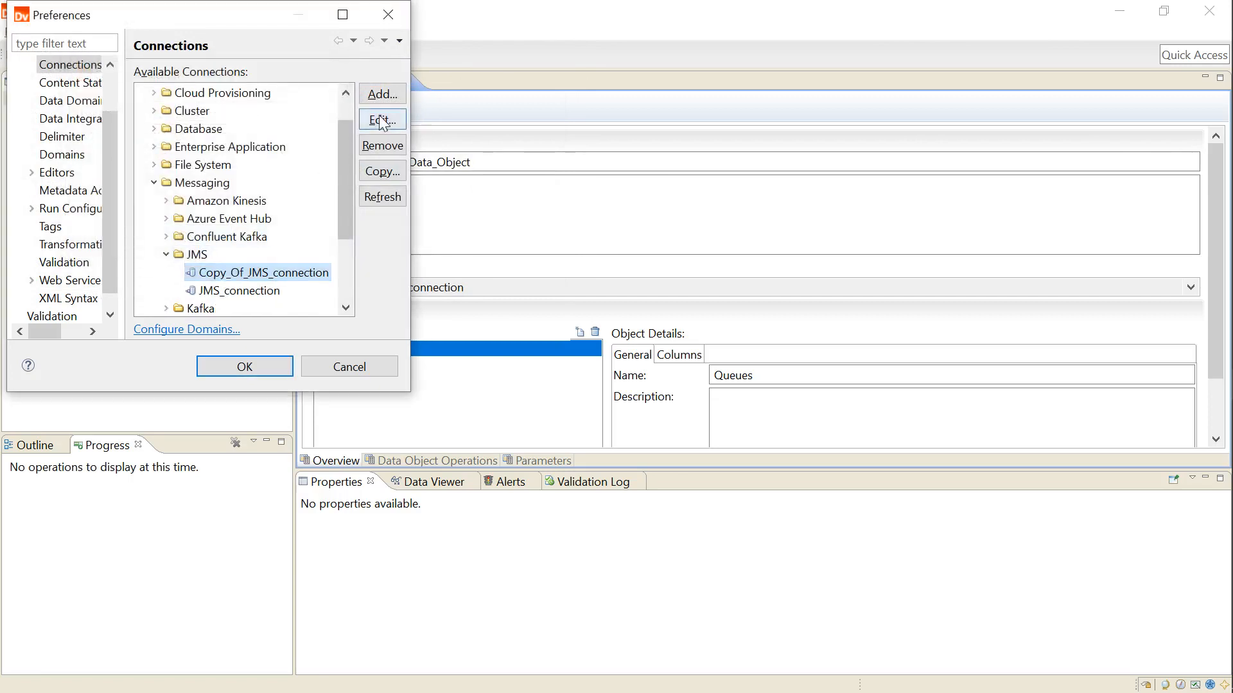
# Step: Try the Connection URL "file:./infa_rpm.tar/externaljdbcjars" in the copied JMS connection's details, and discard the edit
pyautogui.click(382, 120)
pyautogui.click(87, 116)
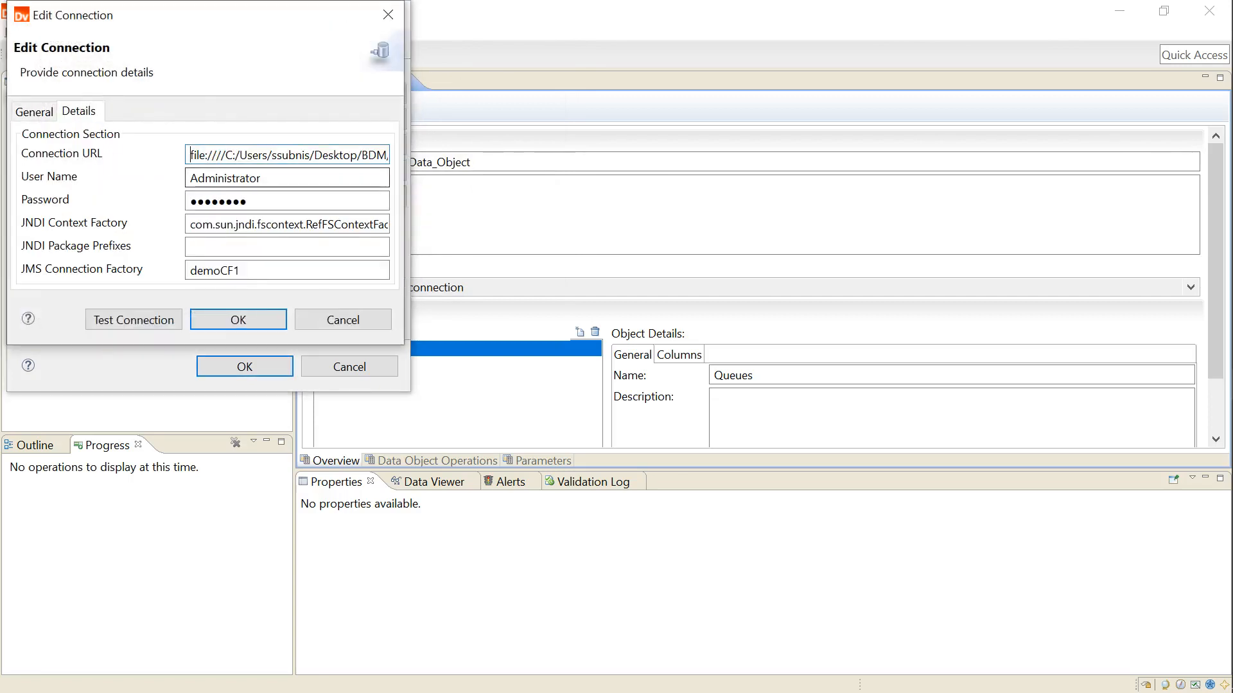
pyautogui.doubleClick(235, 154)
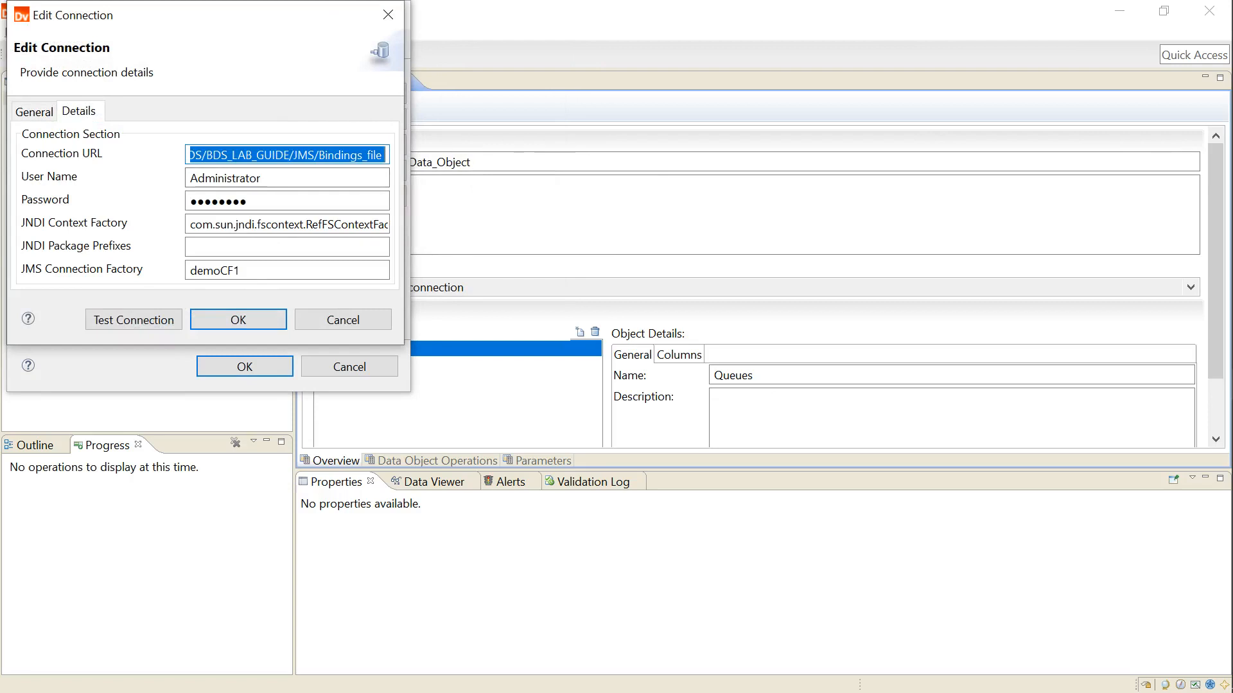
pyautogui.write('file:./infa_rpm.tar/externaljdbcjars')
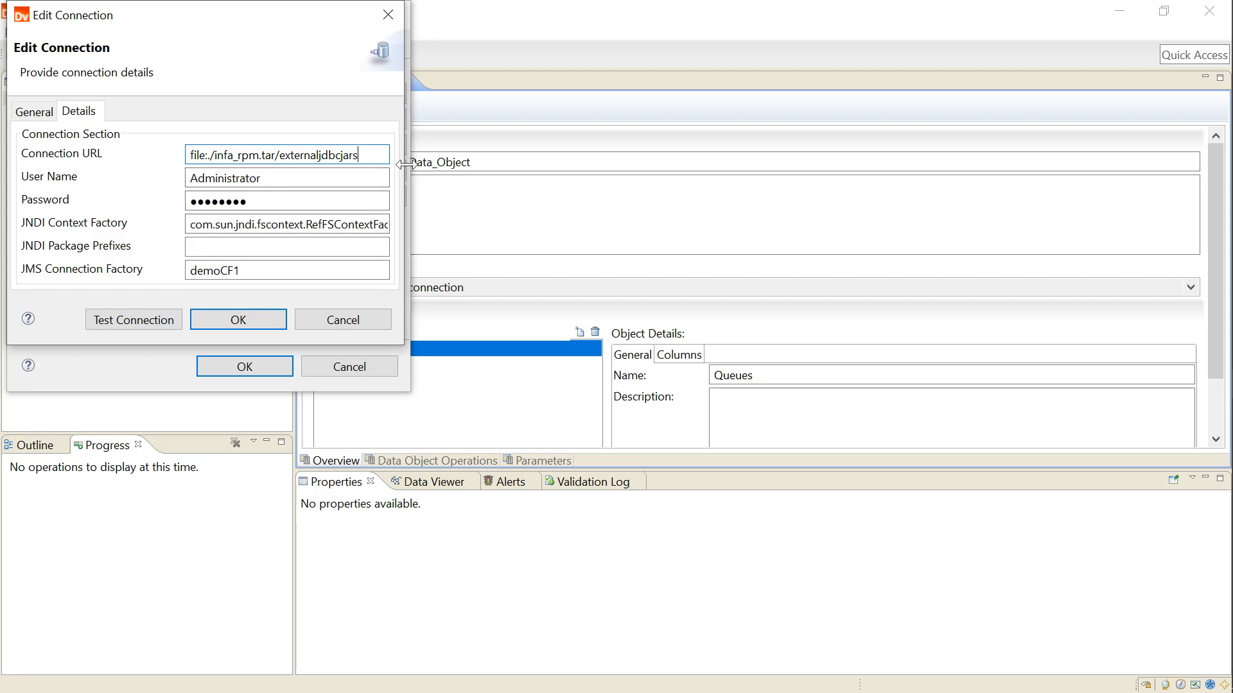
pyautogui.hotkey('ctrl', 'a')
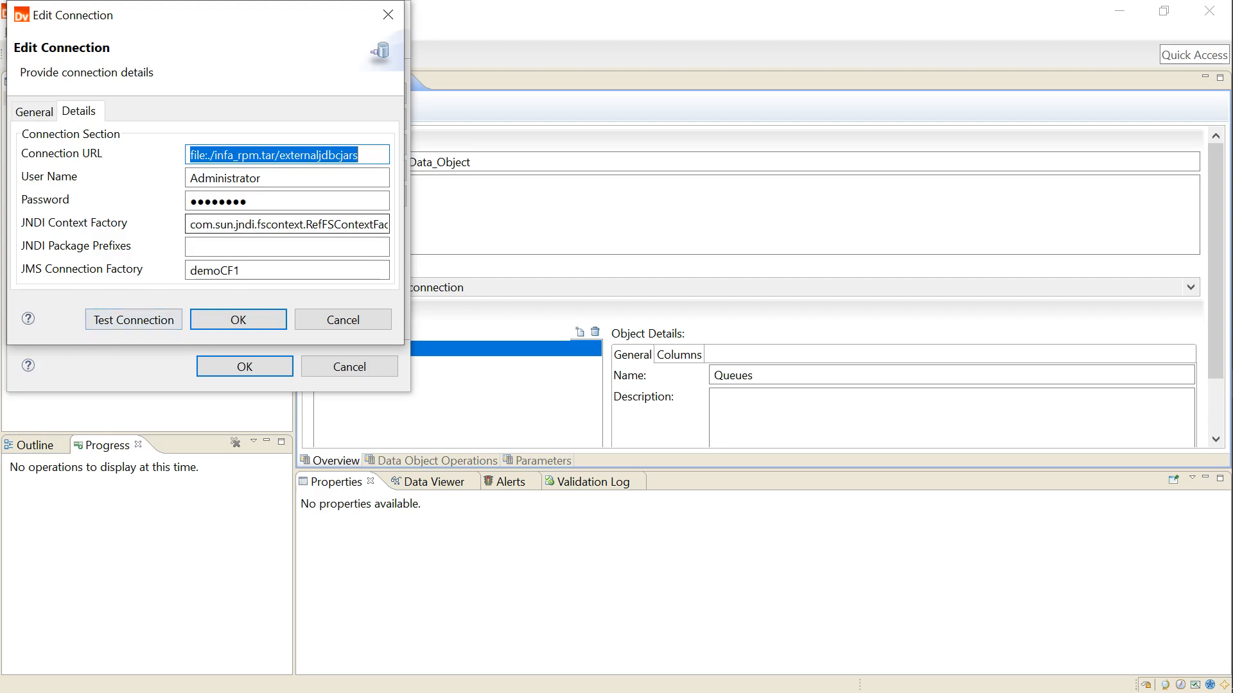
pyautogui.moveTo(215, 155); pyautogui.dragTo(359, 155)
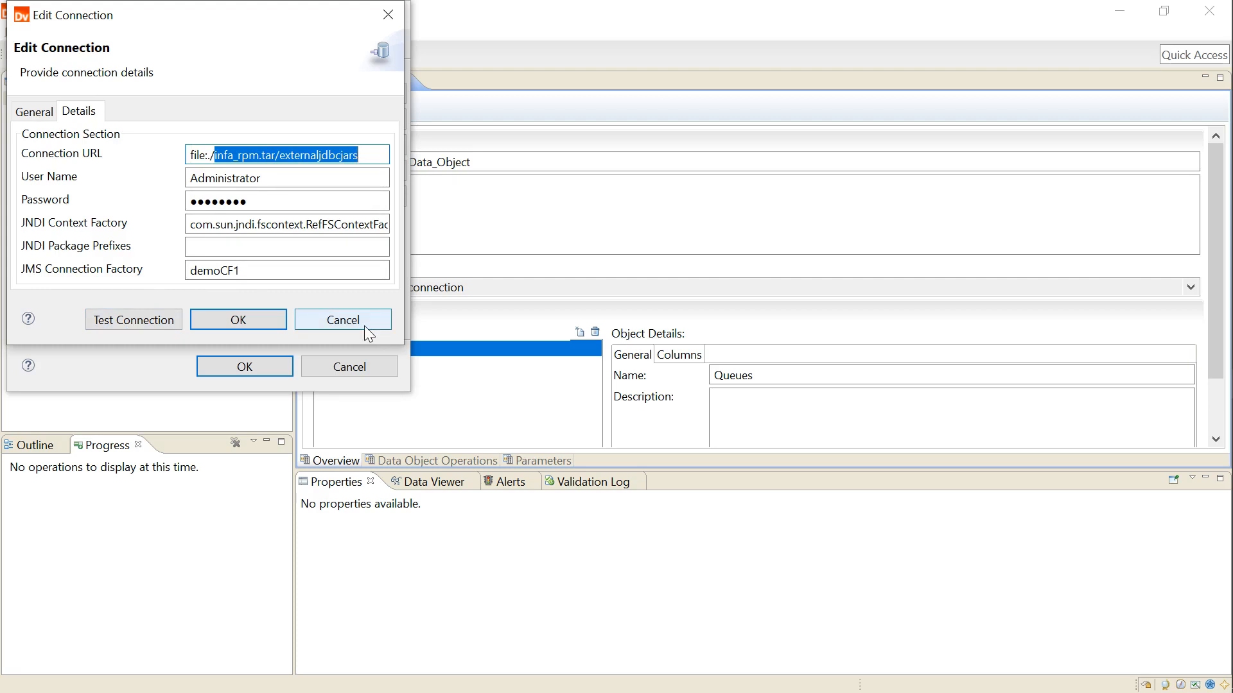
pyautogui.click(343, 319)
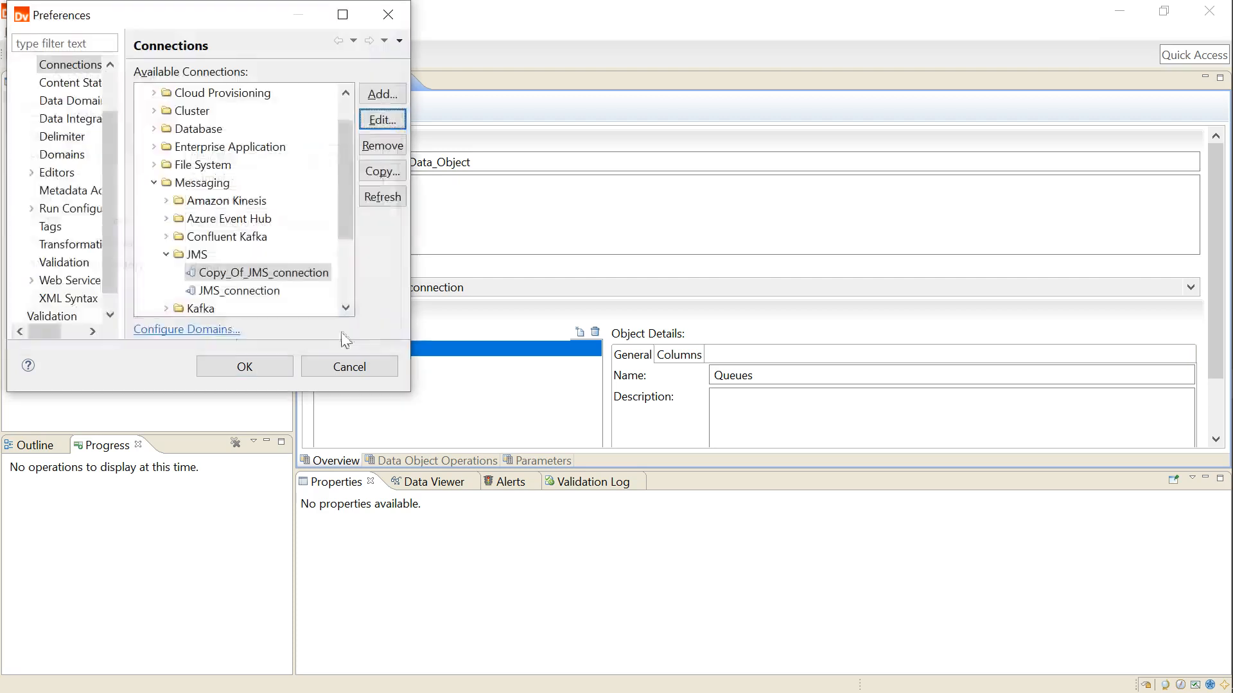
# Step: Examine the general properties and Connection URL of the original JMS_connection, and close it without changes
pyautogui.click(223, 292)
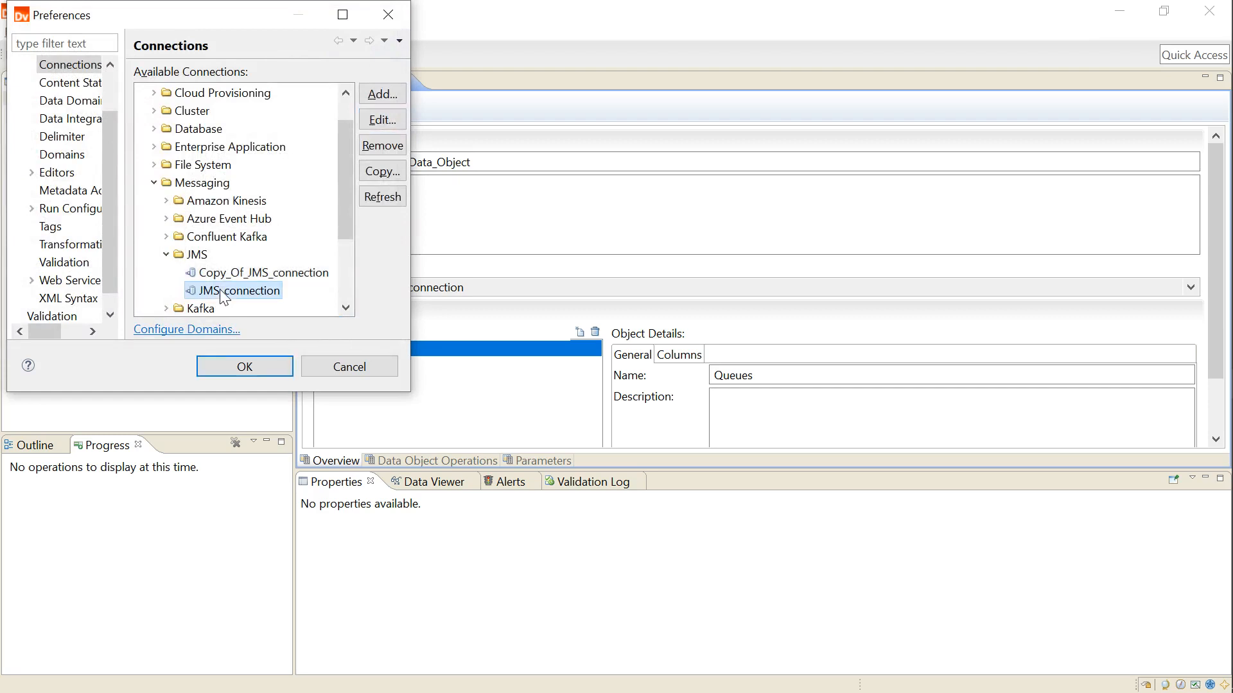
pyautogui.click(368, 117)
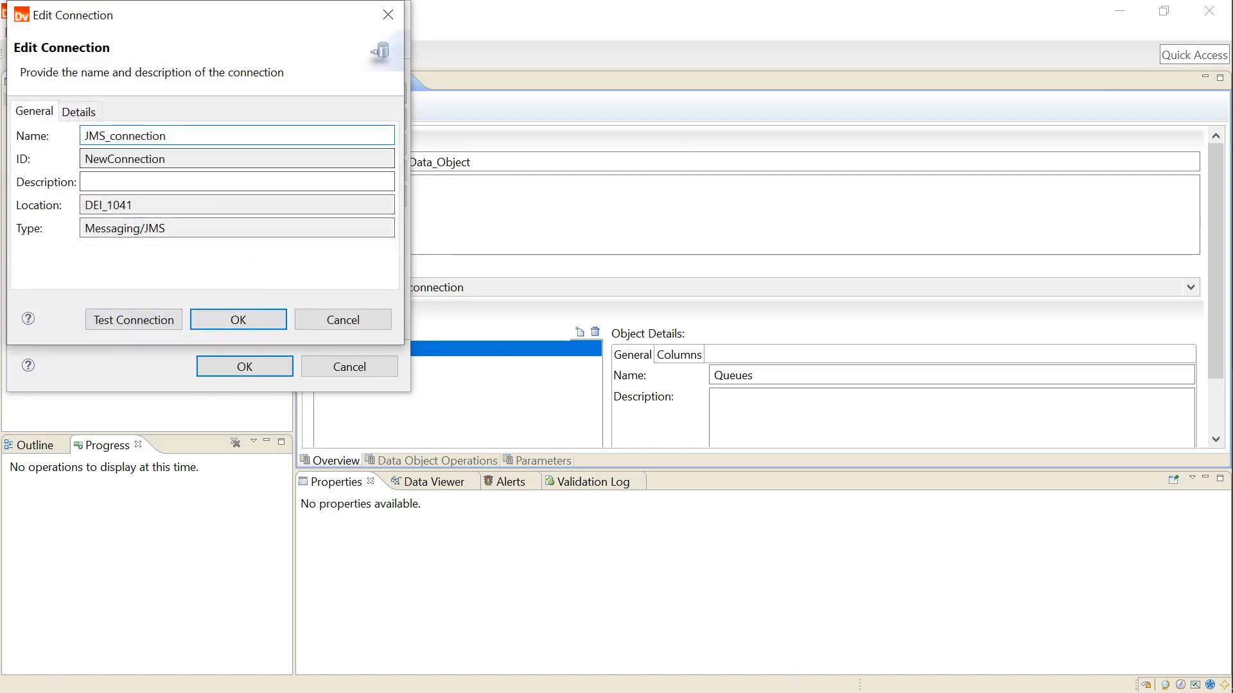
pyautogui.doubleClick(154, 137)
pyautogui.click(72, 115)
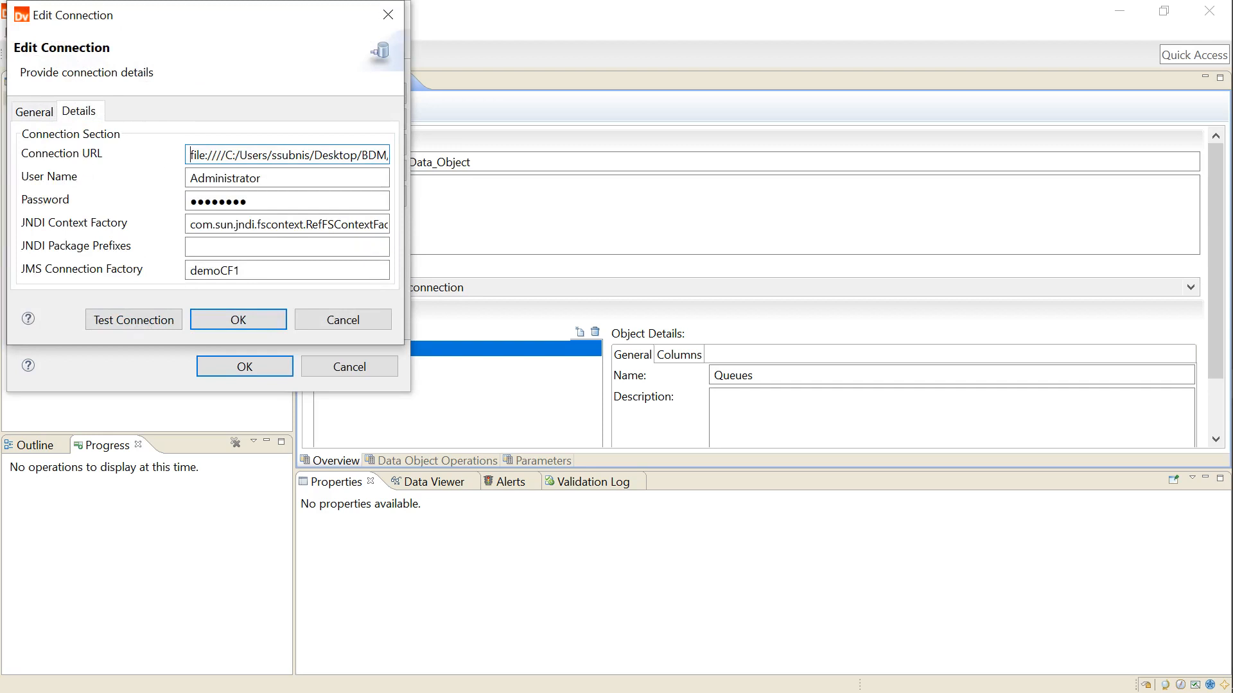
pyautogui.moveTo(225, 155); pyautogui.dragTo(296, 154)
pyautogui.moveTo(190, 155); pyautogui.dragTo(384, 155)
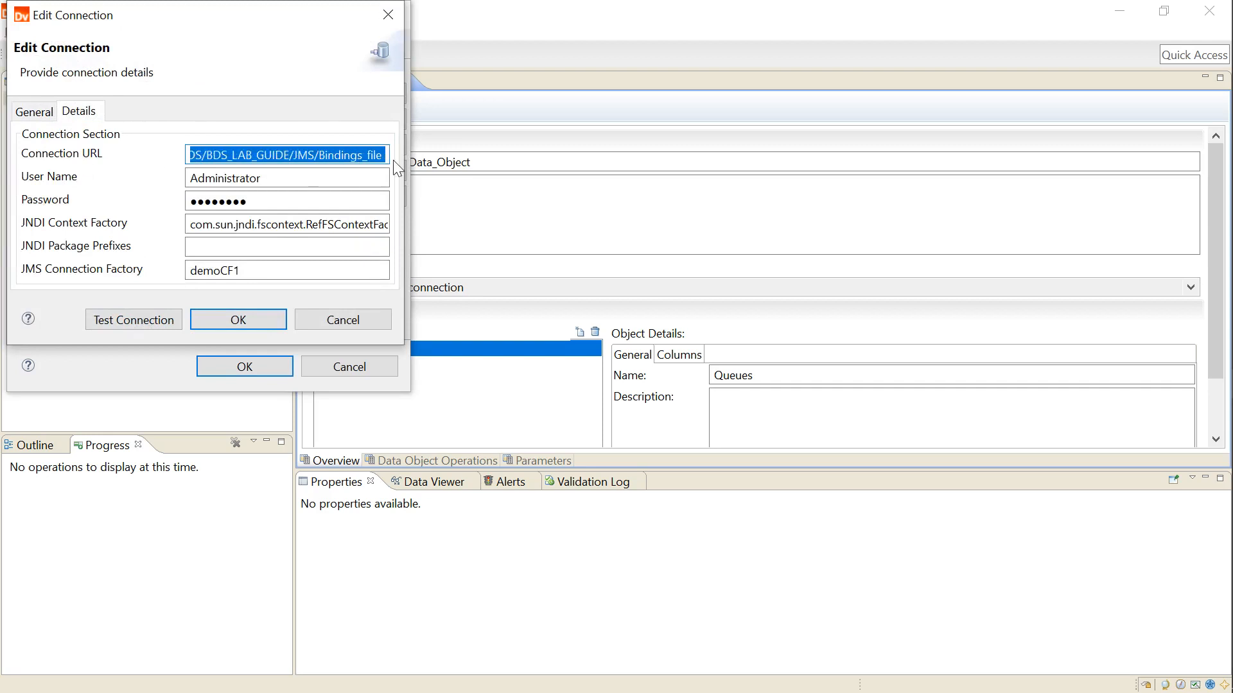
pyautogui.click(343, 320)
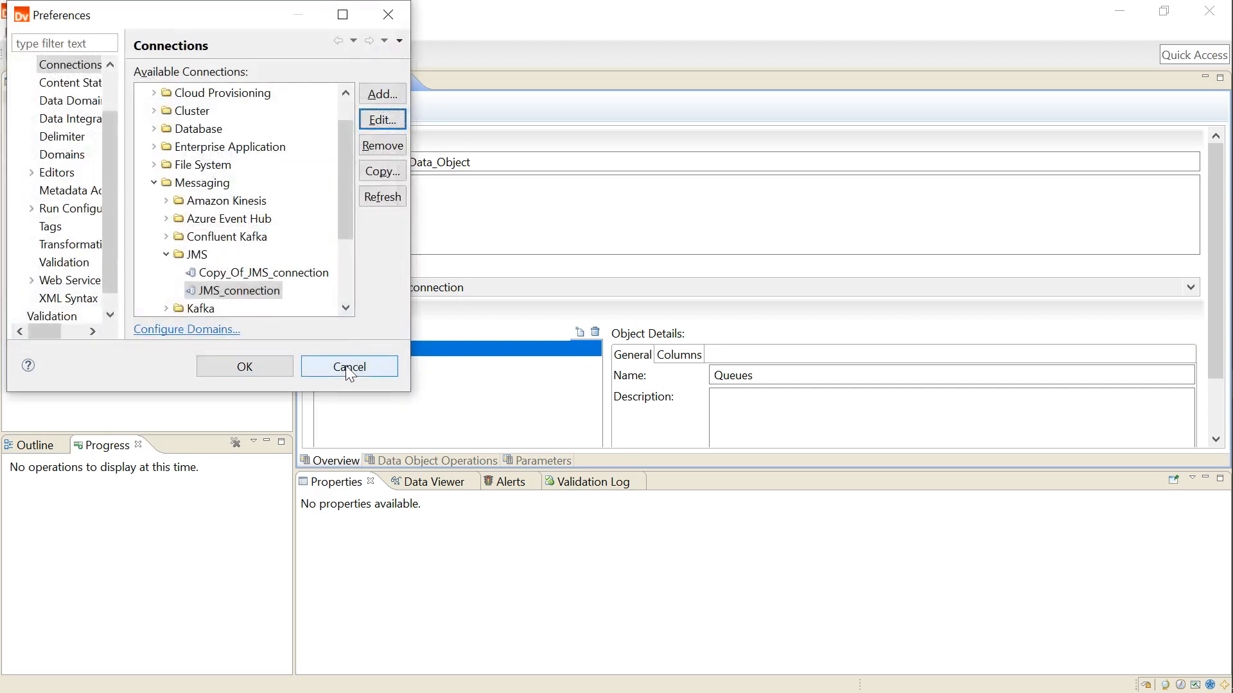